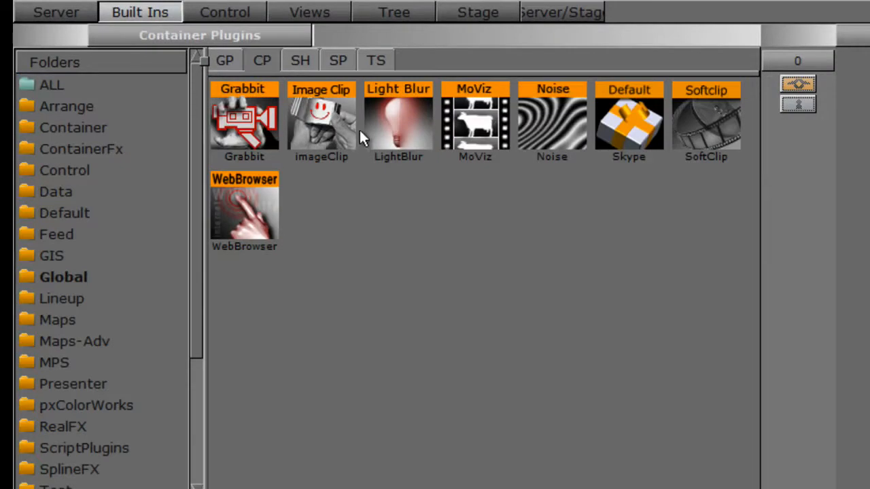
Browse the global container plugins and the available texture sources.
{"action": "left_click", "coordinate": [553, 134]}
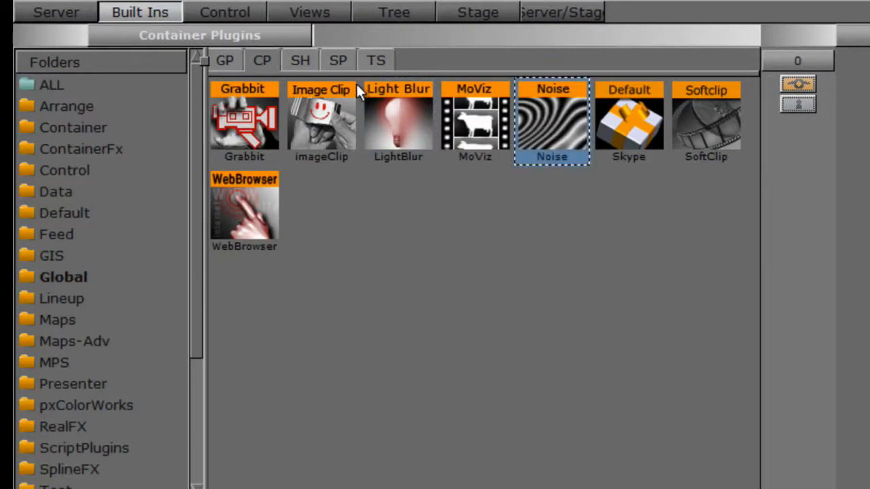
{"action": "left_click", "coordinate": [383, 63]}
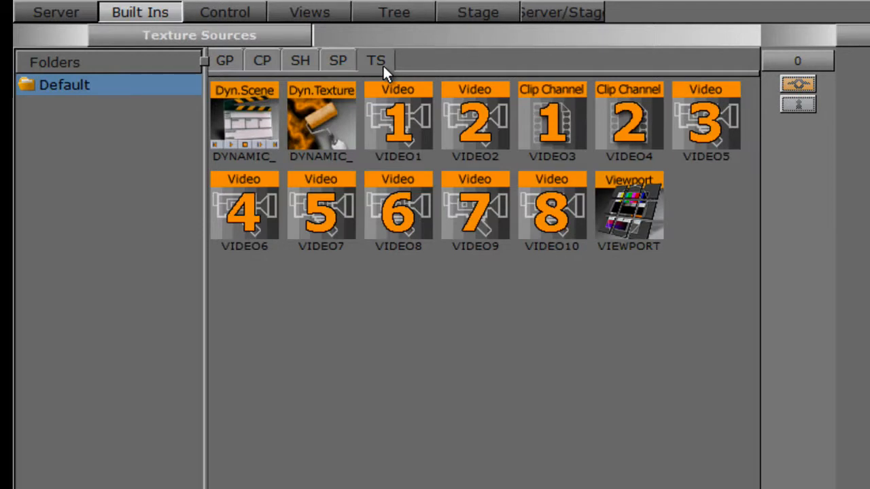
{"action": "left_click", "coordinate": [261, 60]}
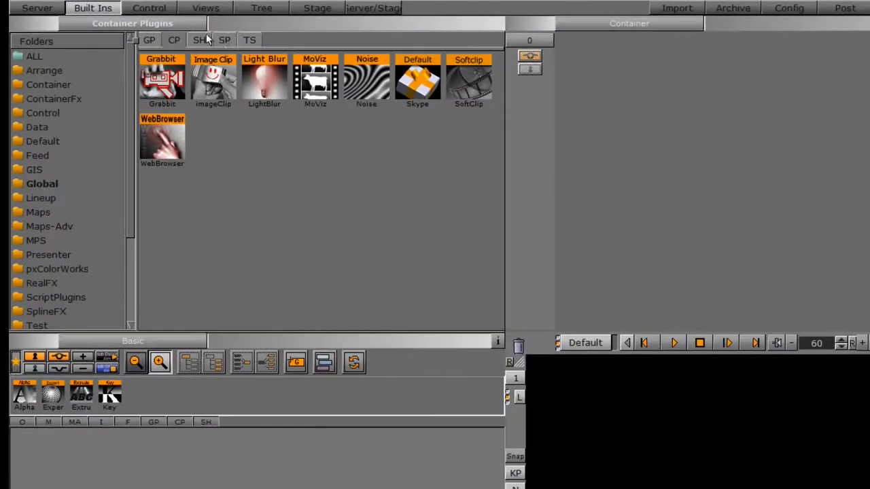
{"action": "left_click", "coordinate": [250, 39]}
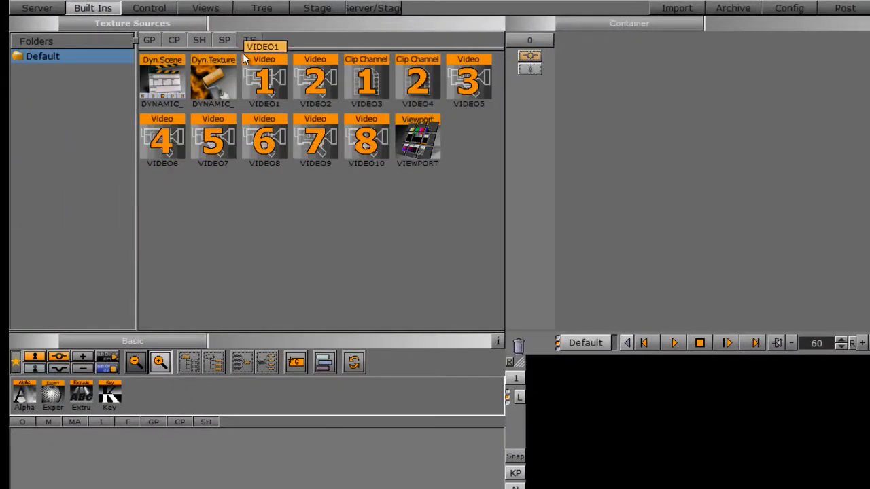
{"action": "left_click", "coordinate": [148, 41]}
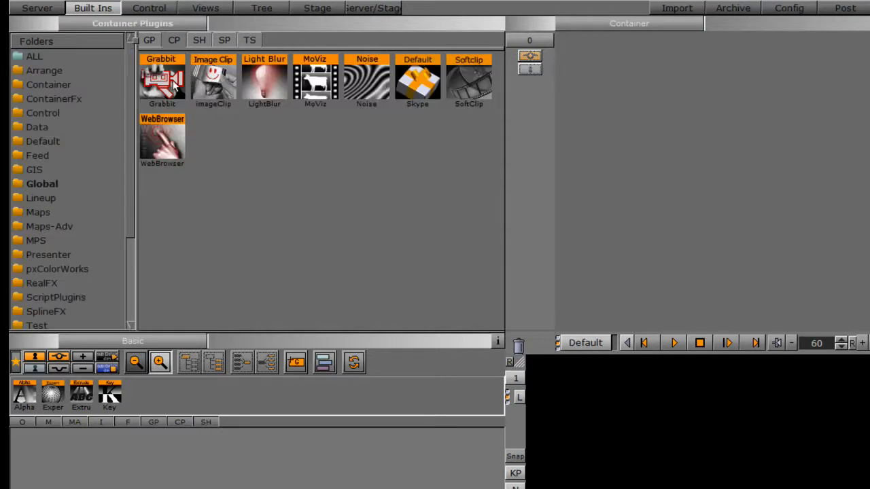
Add a Rectangle geometry to the scene and scale it uniformly to 2.55.
{"action": "left_click", "coordinate": [148, 41]}
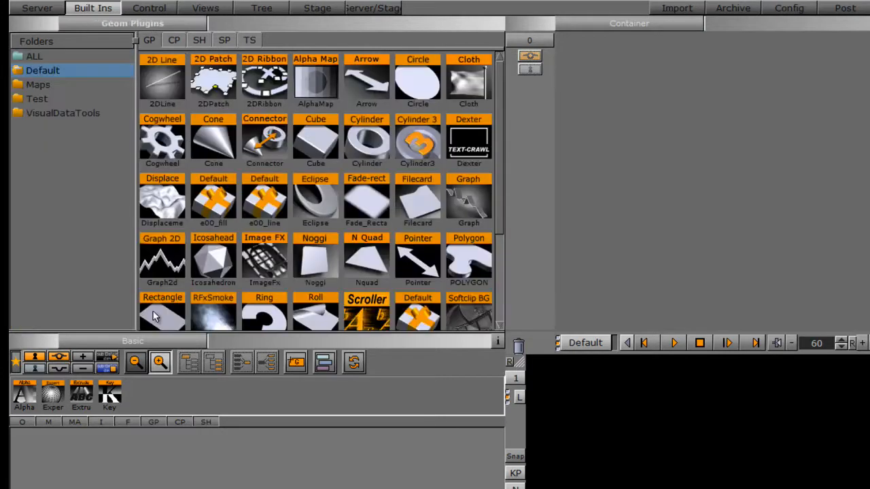
{"action": "left_click_drag", "start_coordinate": [163, 316], "coordinate": [88, 441]}
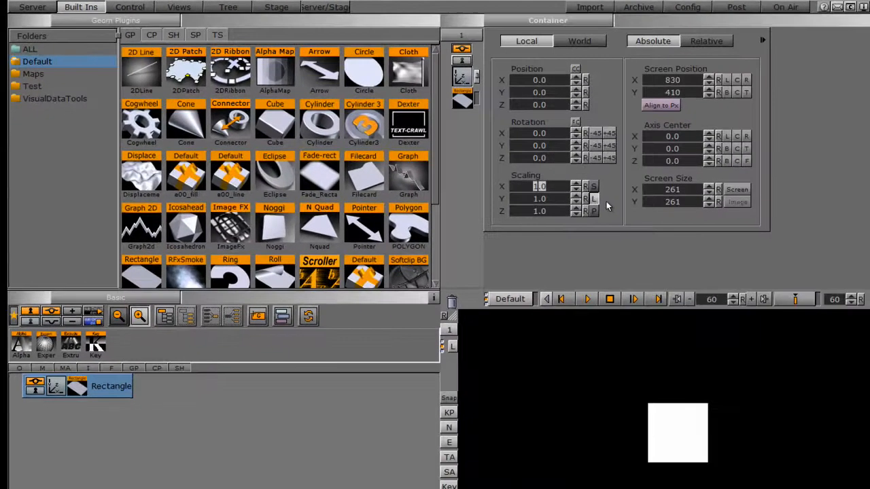
{"action": "left_click", "coordinate": [537, 186]}
{"action": "left_click_drag", "start_coordinate": [537, 187], "coordinate": [631, 181]}
Apply the Dynamic Texture source to the rectangle and open the texture's properties.
{"action": "left_click", "coordinate": [217, 35]}
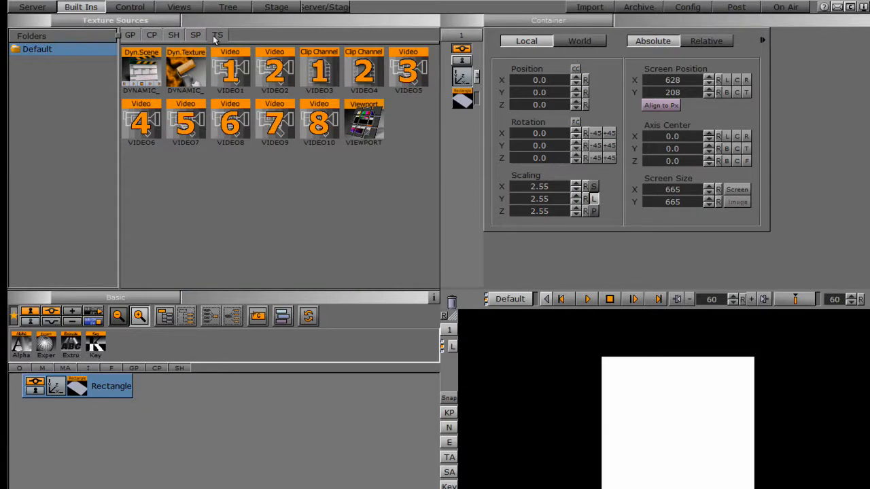
{"action": "left_click_drag", "start_coordinate": [186, 70], "coordinate": [102, 392]}
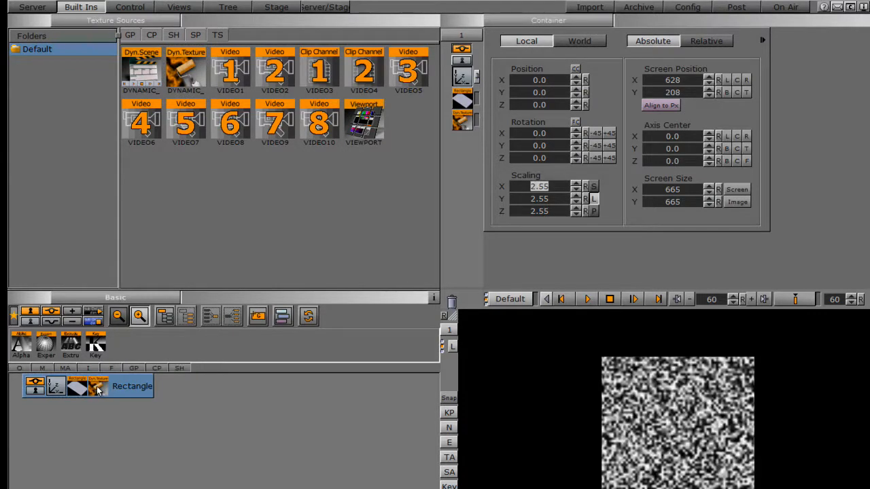
{"action": "left_click", "coordinate": [98, 388]}
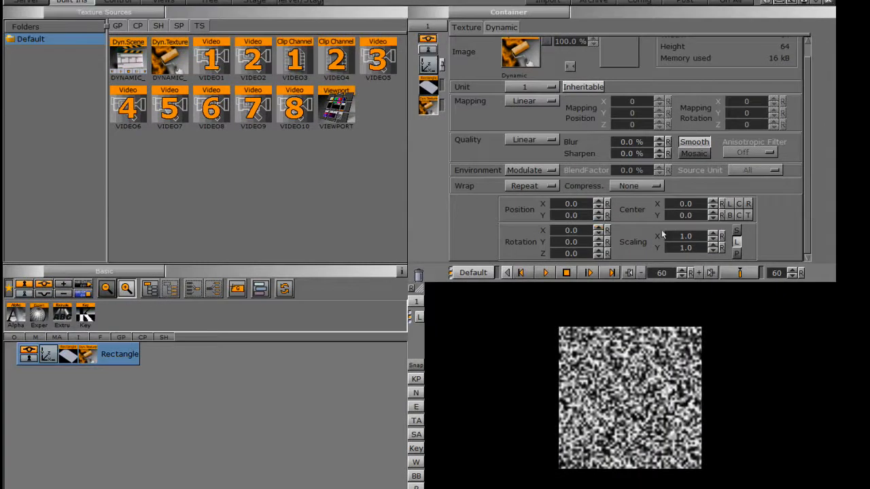
Set the texture's scaling to 1.1, position X to 0.5 and Y to 1.0, and X rotation to 8.0, keeping Linear mapping.
{"action": "left_click", "coordinate": [679, 237]}
{"action": "type", "text": "1.1"}
{"action": "key", "text": "Return"}
{"action": "left_click", "coordinate": [582, 208]}
{"action": "type", "text": "0.5"}
{"action": "key", "text": "Return"}
{"action": "left_click_drag", "start_coordinate": [563, 215], "coordinate": [570, 231]}
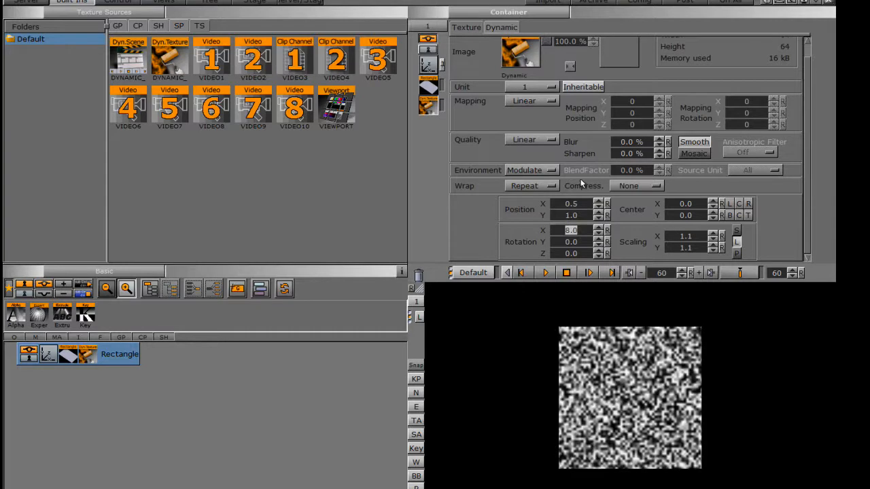
{"action": "left_click", "coordinate": [529, 102]}
{"action": "left_click", "coordinate": [528, 119]}
Open the dynamic texture settings, try the RGB Alpha format and return the format to RGB.
{"action": "left_click", "coordinate": [497, 28]}
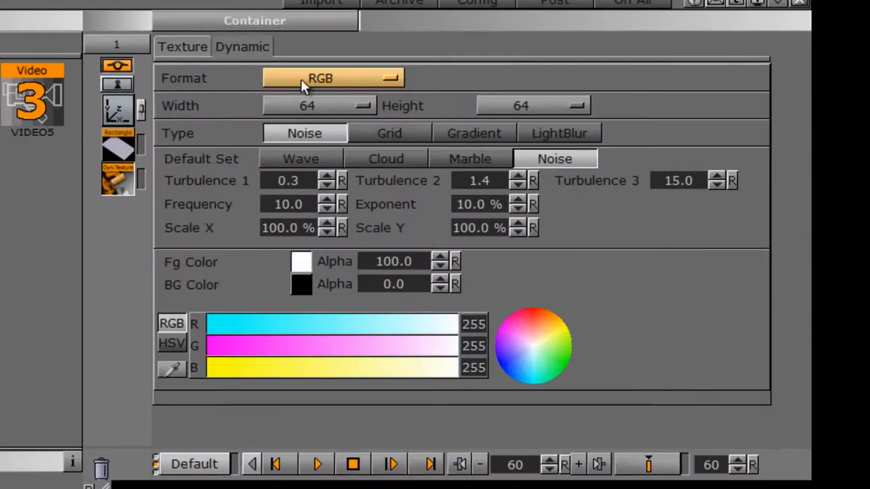
{"action": "left_click", "coordinate": [541, 43]}
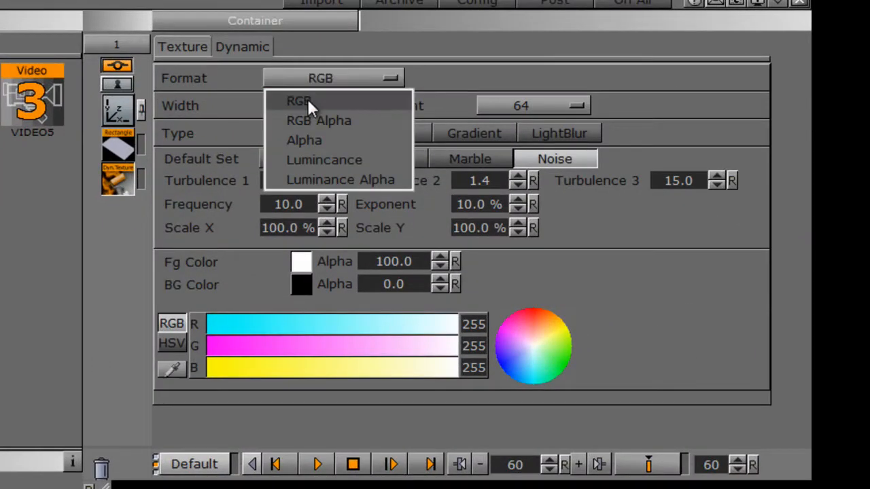
{"action": "left_click", "coordinate": [309, 117]}
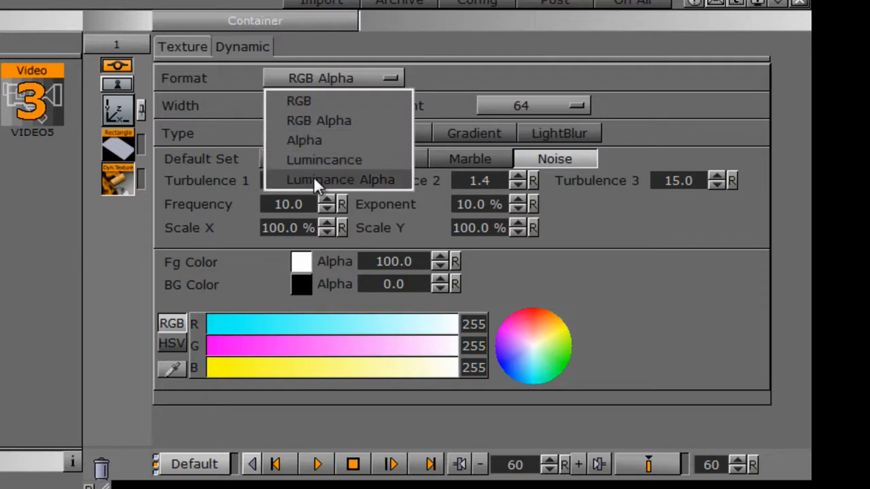
{"action": "left_click", "coordinate": [314, 102]}
Set the dynamic texture's width and height to 256.
{"action": "left_click", "coordinate": [304, 108]}
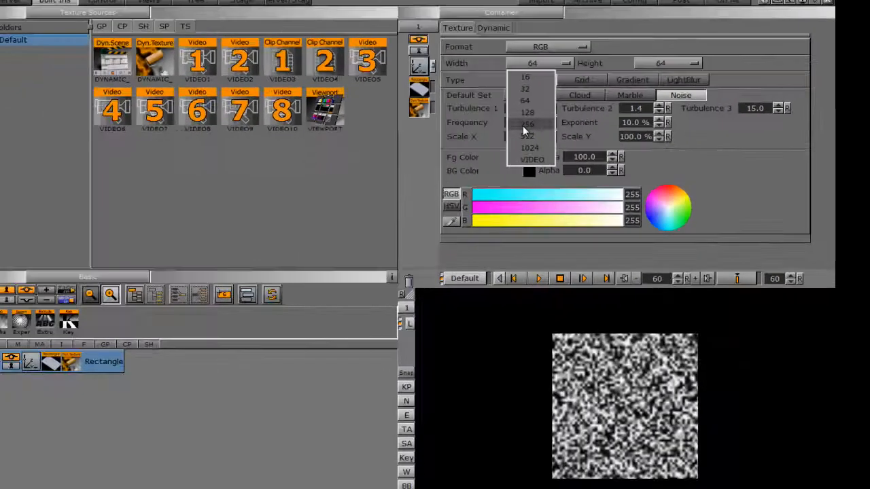
{"action": "left_click", "coordinate": [299, 206]}
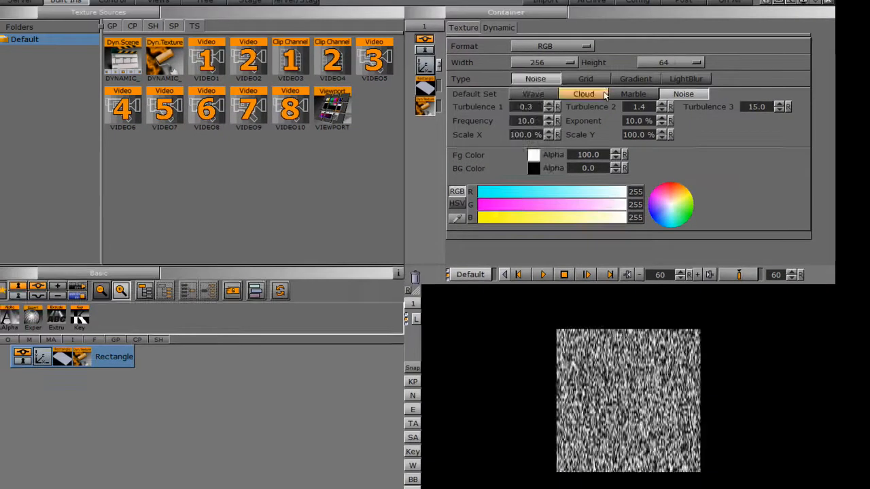
{"action": "left_click", "coordinate": [665, 62]}
{"action": "left_click", "coordinate": [655, 124]}
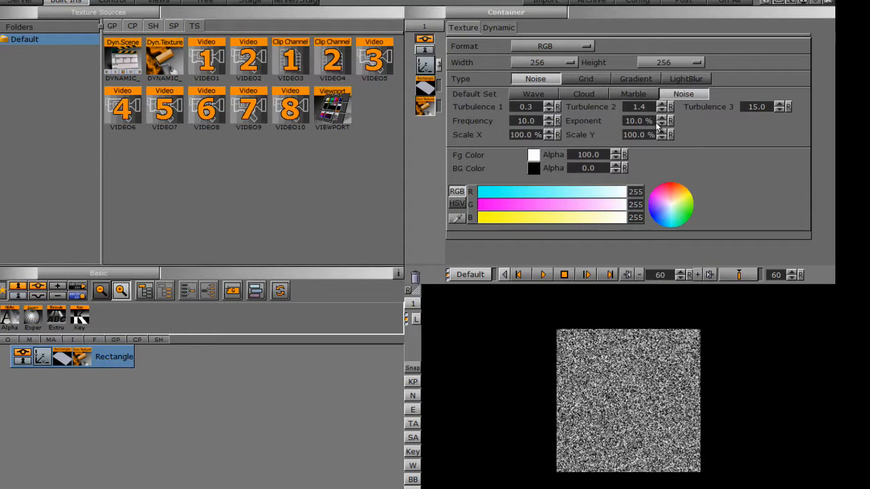
Try the Grid, Gradient and LightBlur types on the dynamic texture and return it to Noise.
{"action": "left_click", "coordinate": [584, 79]}
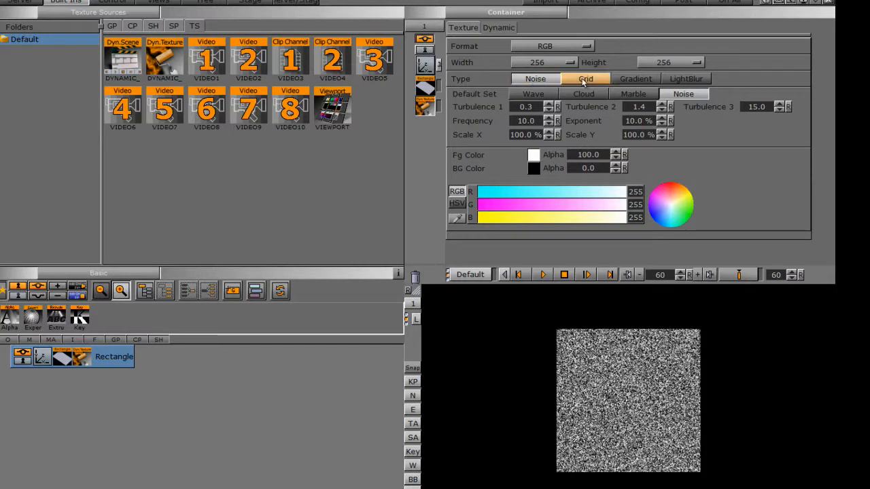
{"action": "left_click", "coordinate": [635, 79]}
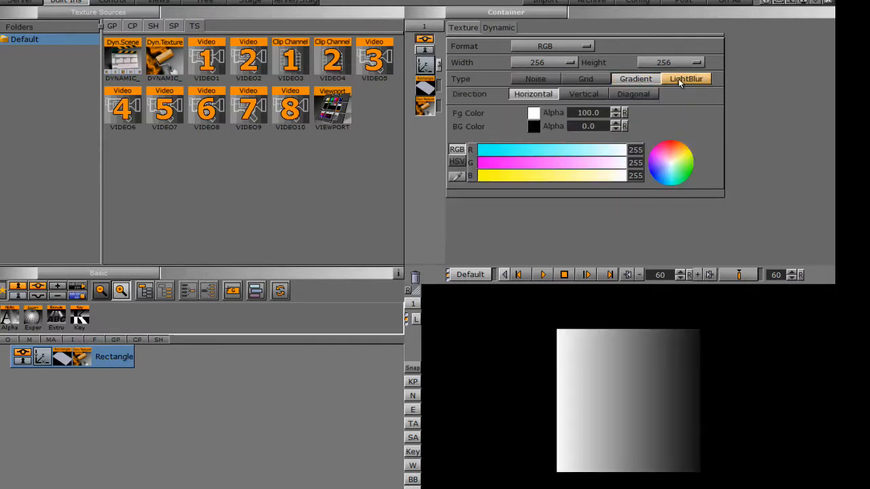
{"action": "left_click", "coordinate": [680, 80]}
{"action": "left_click", "coordinate": [535, 79]}
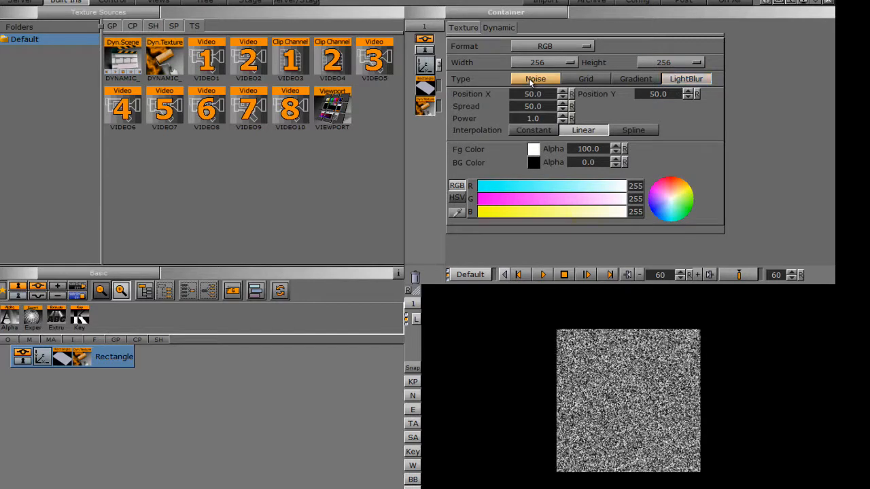
Set the noise's Turbulence 1 to 0.34, Turbulence 2 to 1.43, scale X to 99.1 %, scale Y to 99.3 % and foreground red to 251.
{"action": "left_click_drag", "start_coordinate": [521, 107], "coordinate": [562, 116]}
{"action": "left_click_drag", "start_coordinate": [631, 109], "coordinate": [636, 107]}
{"action": "left_click_drag", "start_coordinate": [524, 135], "coordinate": [621, 142]}
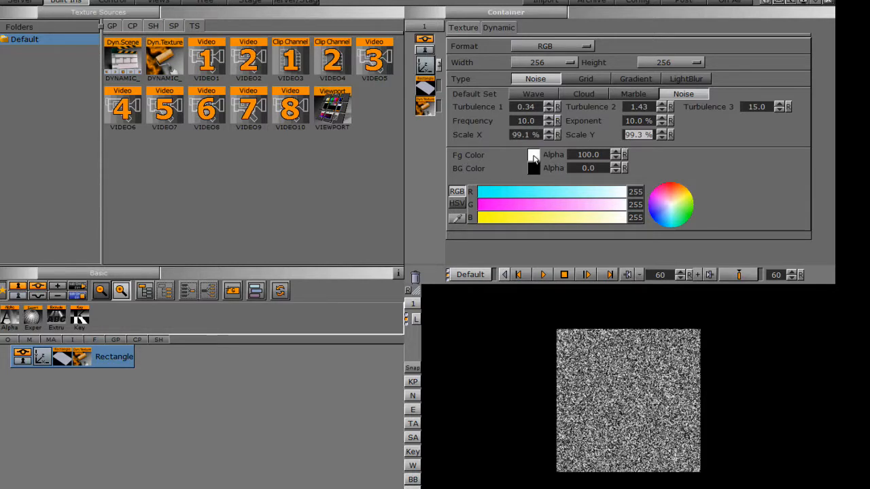
{"action": "left_click", "coordinate": [481, 193]}
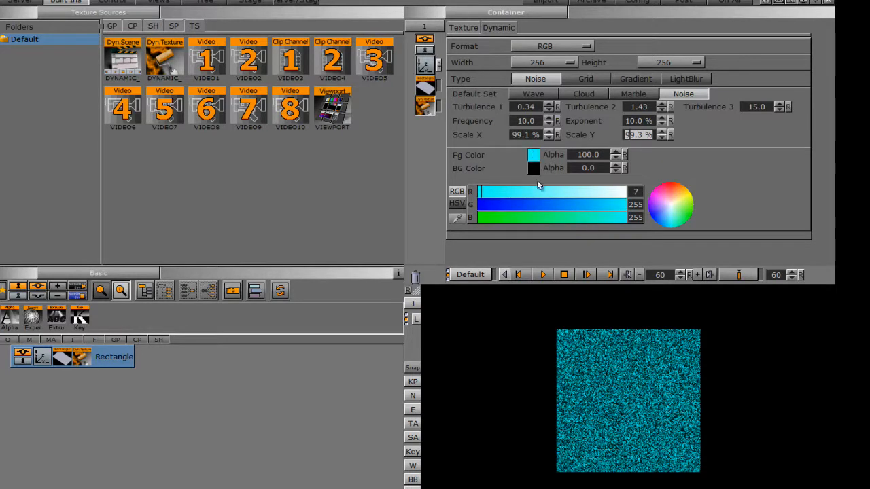
{"action": "left_click", "coordinate": [623, 193]}
Change the dynamic texture's type to Grid and scale the rectangle to fill the screen.
{"action": "left_click", "coordinate": [583, 78]}
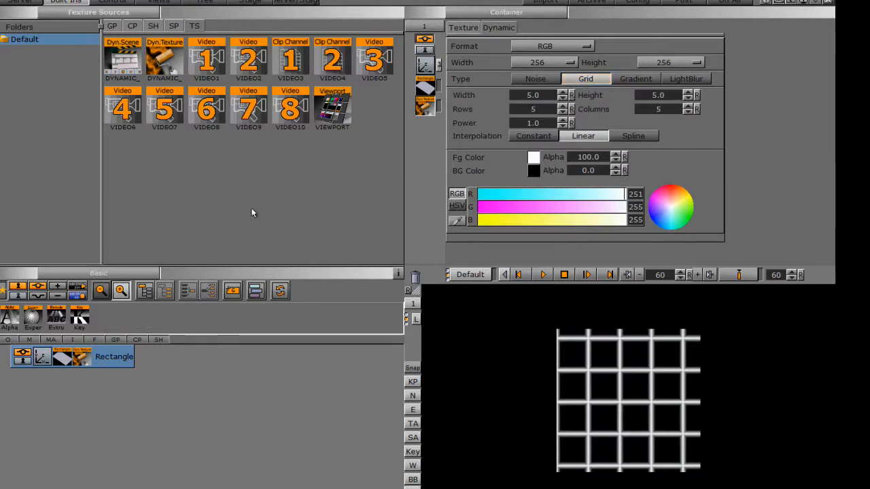
{"action": "left_click", "coordinate": [44, 358]}
{"action": "left_click", "coordinate": [683, 184]}
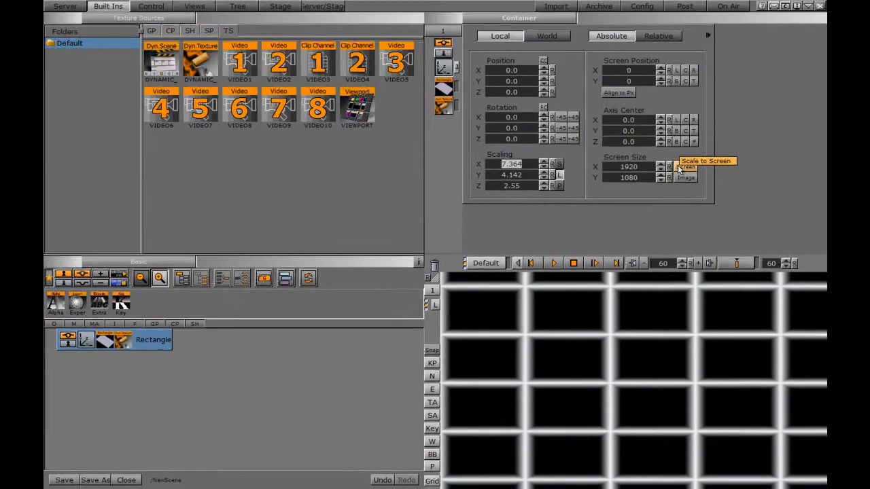
Thin the dynamic texture's grid lines by setting both their width and height to 1.0.
{"action": "left_click", "coordinate": [120, 340]}
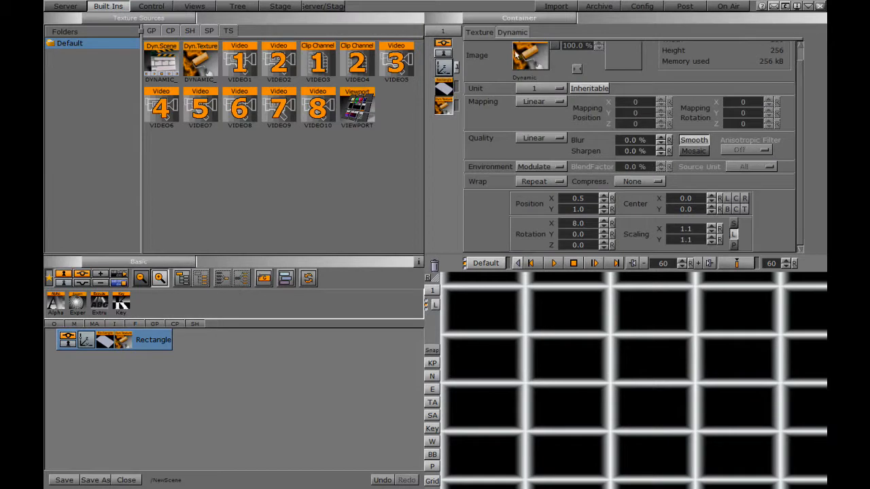
{"action": "left_click", "coordinate": [506, 32]}
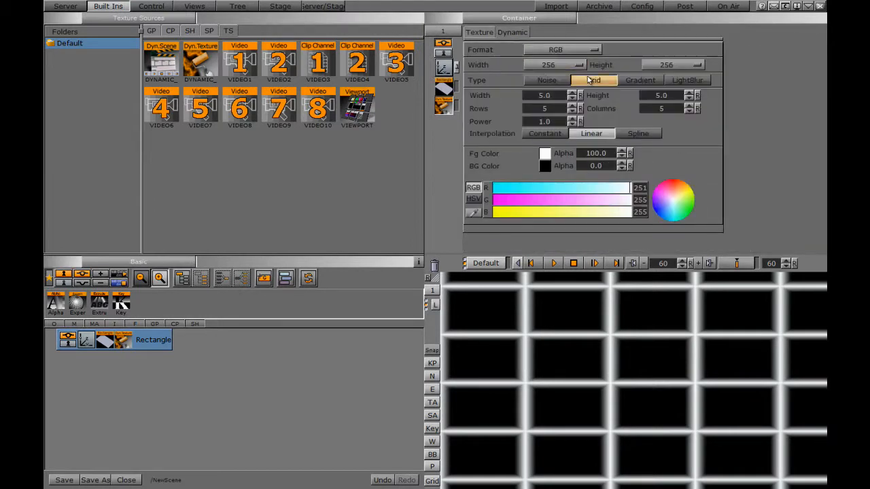
{"action": "left_click_drag", "start_coordinate": [545, 95], "coordinate": [544, 95]}
{"action": "left_click", "coordinate": [544, 95]}
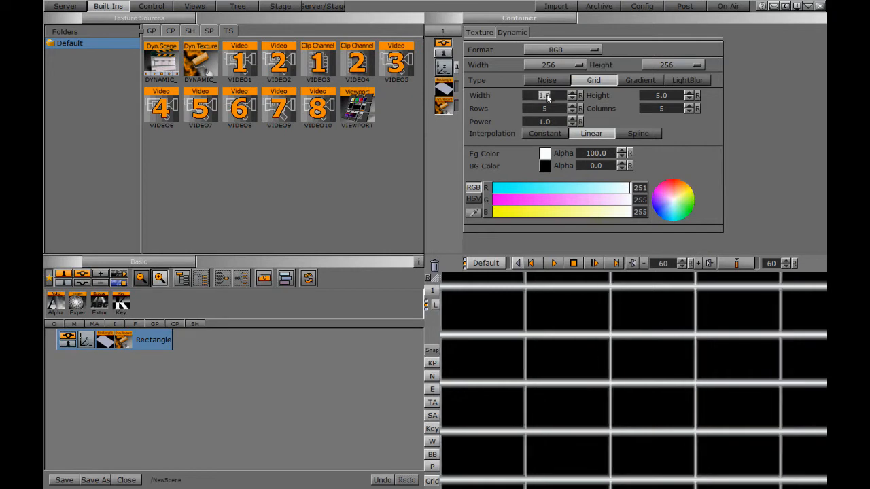
{"action": "left_click_drag", "start_coordinate": [659, 99], "coordinate": [659, 98]}
{"action": "left_click", "coordinate": [658, 99]}
Set the grid to 14 rows and 13 columns with a power of 2.3.
{"action": "left_click_drag", "start_coordinate": [556, 109], "coordinate": [549, 110]}
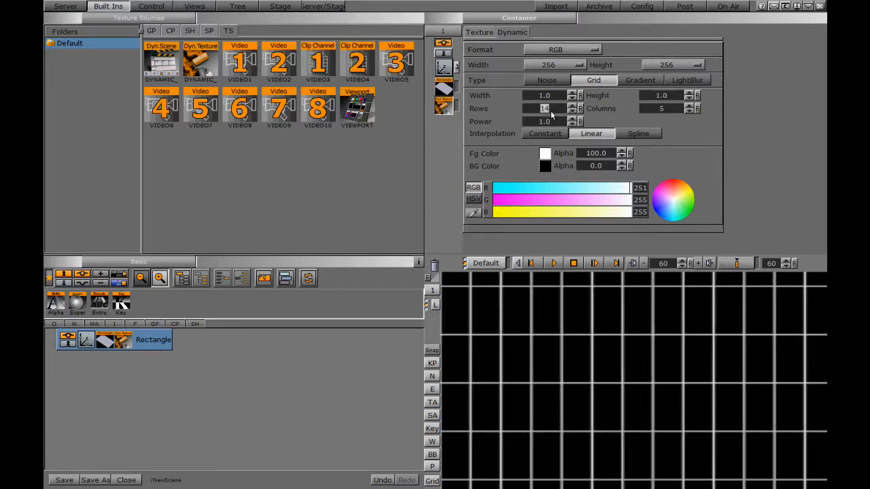
{"action": "left_click_drag", "start_coordinate": [657, 112], "coordinate": [659, 111]}
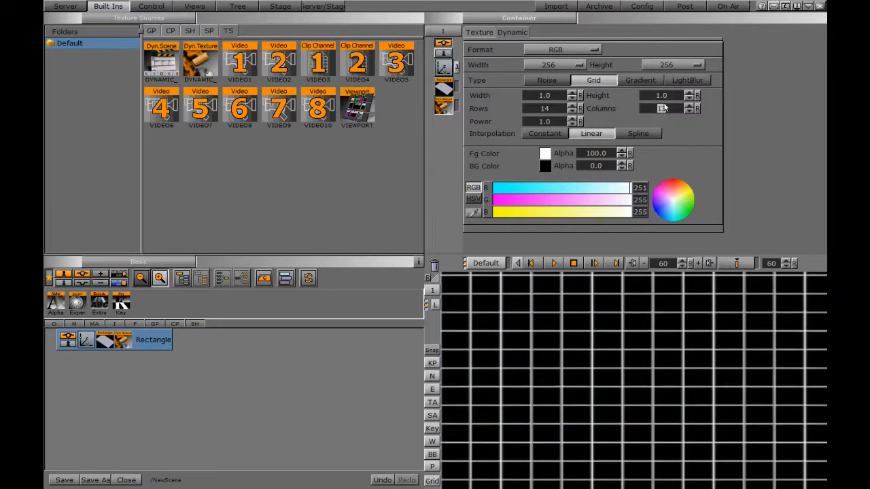
{"action": "left_click_drag", "start_coordinate": [538, 121], "coordinate": [535, 131]}
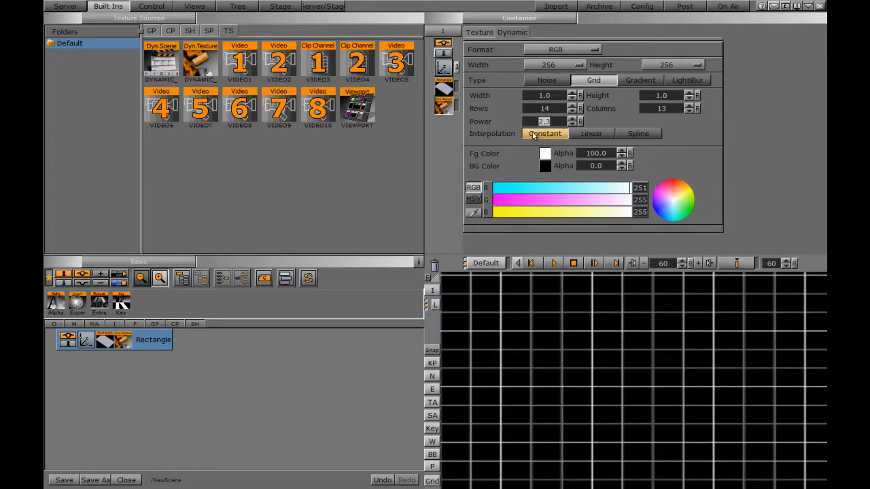
Try Constant and Spline interpolation on the grid and return it to Linear.
{"action": "left_click", "coordinate": [533, 134]}
{"action": "left_click", "coordinate": [637, 134]}
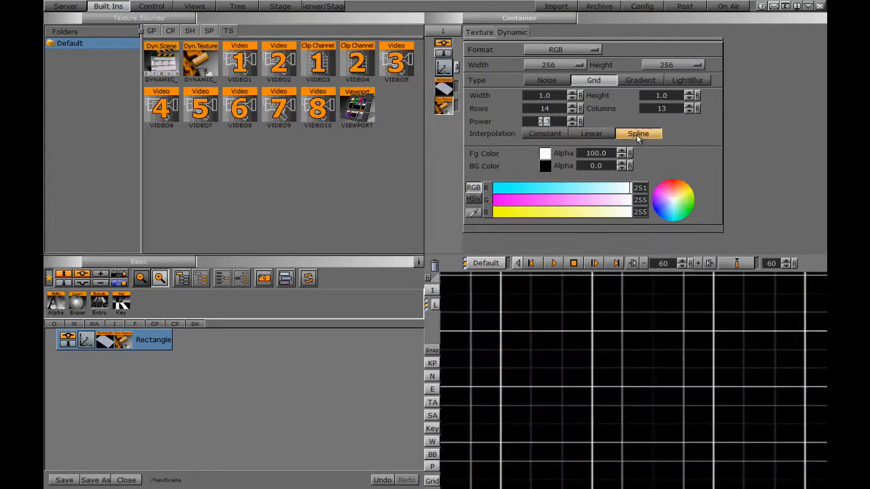
{"action": "left_click", "coordinate": [587, 136]}
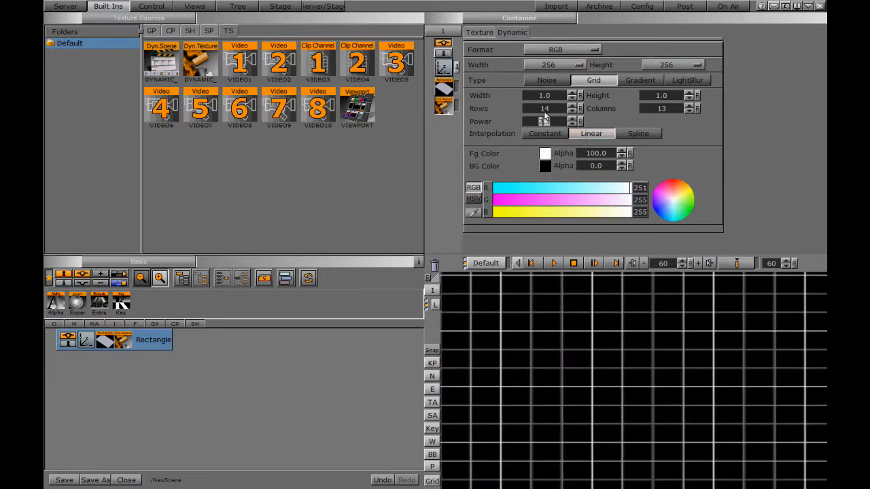
Try the RGB Alpha format on the grid texture and switch it back to RGB.
{"action": "left_click", "coordinate": [562, 51]}
{"action": "left_click", "coordinate": [565, 76]}
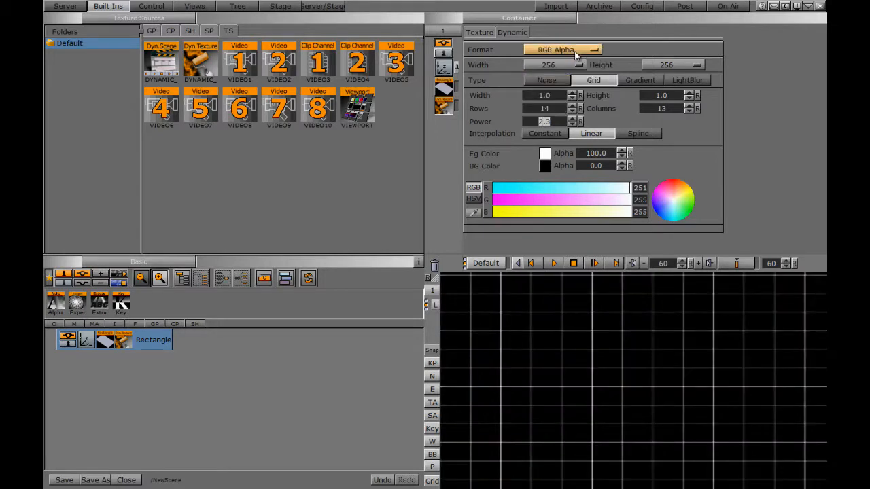
{"action": "left_click", "coordinate": [563, 49]}
{"action": "left_click", "coordinate": [562, 63]}
Change the dynamic texture's type to Gradient with a Vertical direction.
{"action": "left_click", "coordinate": [638, 80]}
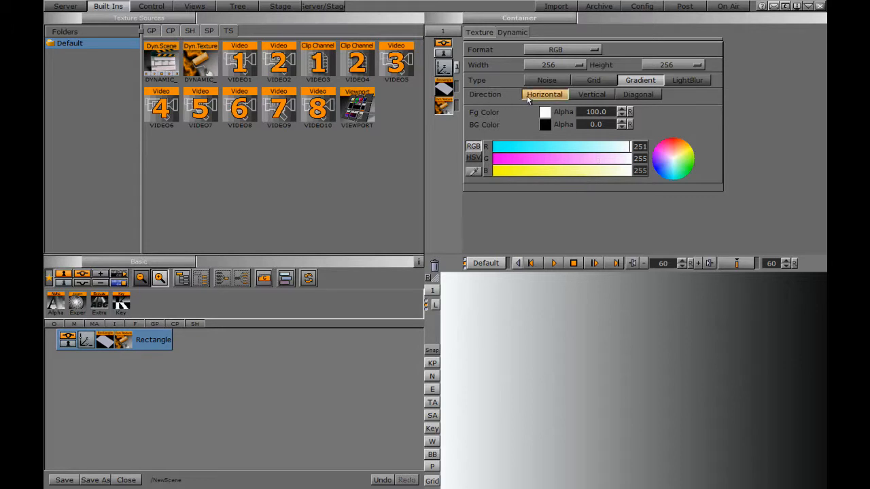
{"action": "left_click", "coordinate": [591, 94]}
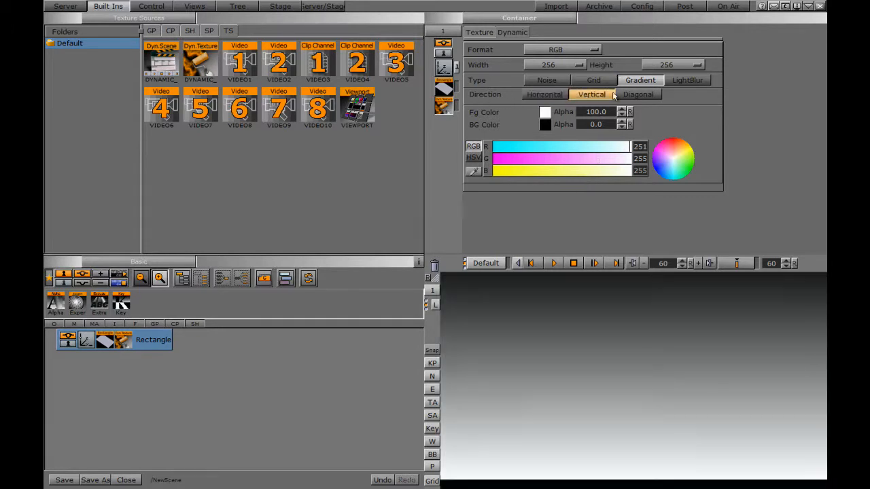
Set the gradient's direction to Diagonal and the texture's X and Y scaling to 1.15.
{"action": "left_click", "coordinate": [629, 96]}
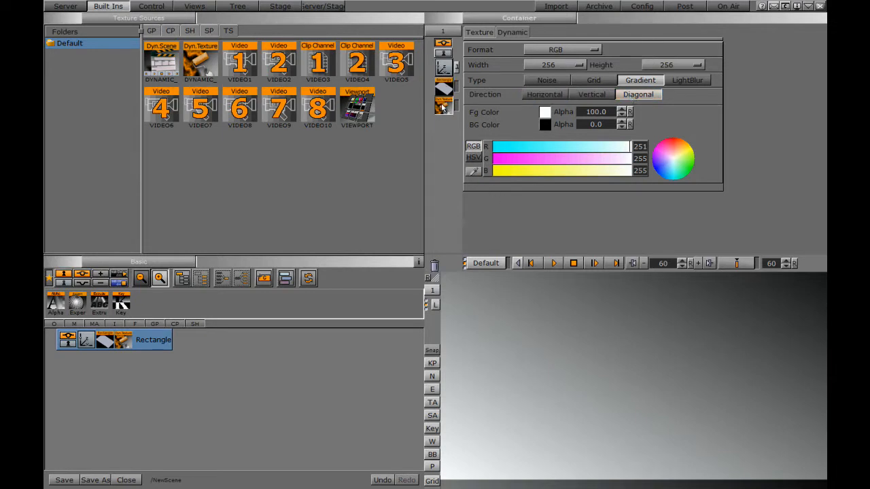
{"action": "left_click", "coordinate": [482, 32]}
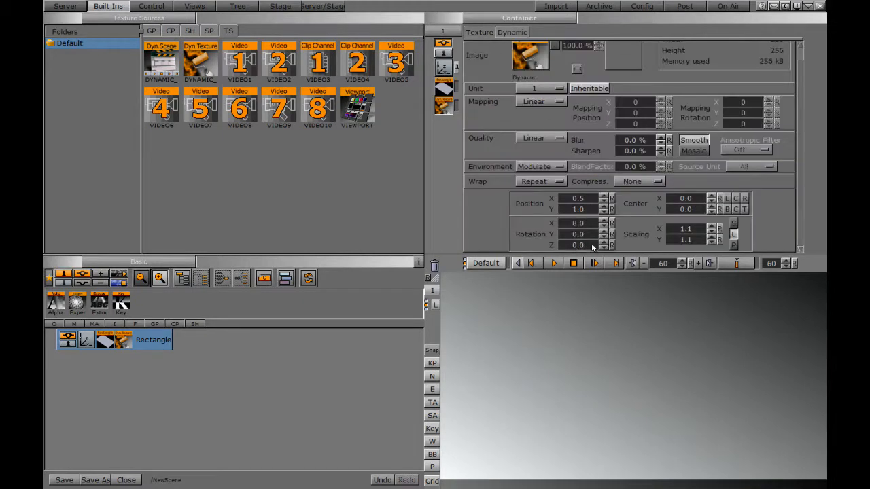
{"action": "left_click_drag", "start_coordinate": [712, 234], "coordinate": [675, 246]}
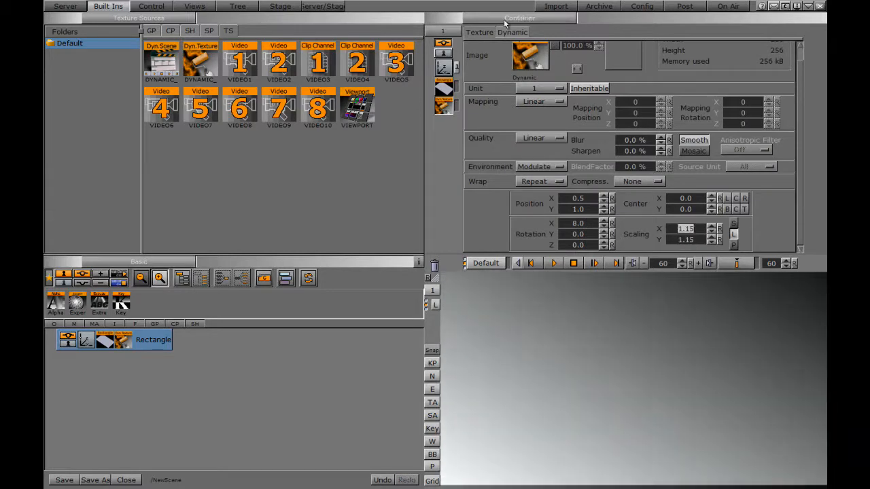
Set the gradient's direction to Horizontal, and try a foreground red value of 16 before returning it to 251.
{"action": "left_click", "coordinate": [511, 32]}
{"action": "left_click", "coordinate": [545, 95]}
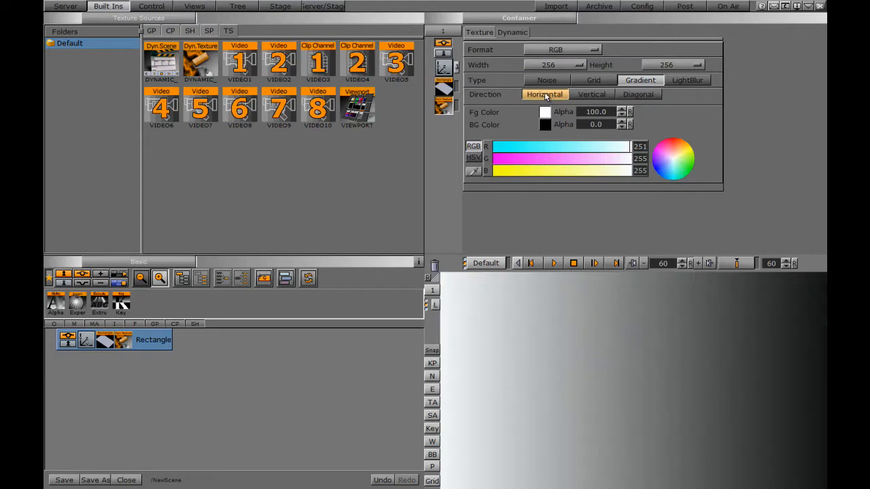
{"action": "left_click", "coordinate": [502, 148]}
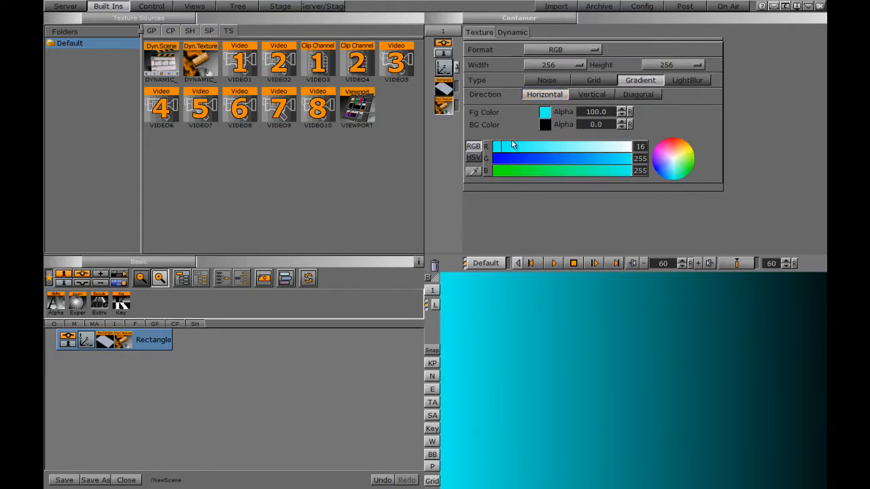
{"action": "left_click", "coordinate": [629, 148]}
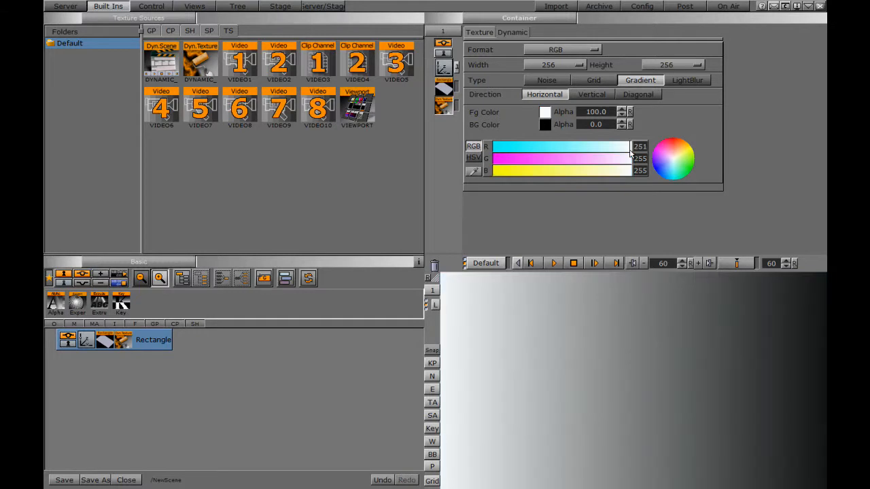
Change the dynamic texture's type to LightBlur and show the Global container plugins for comparison.
{"action": "left_click", "coordinate": [686, 80]}
{"action": "left_click", "coordinate": [110, 7]}
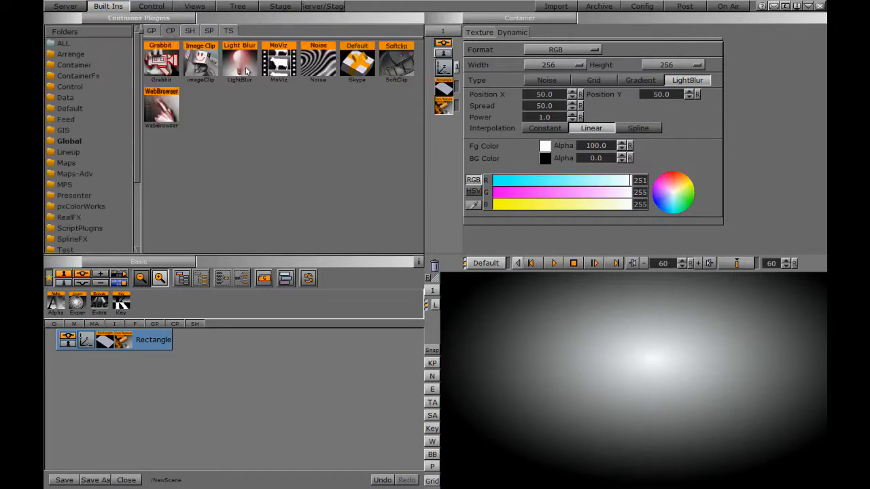
Compare Constant and Linear interpolation on the light blur, settle on Spline, and set its spread to 47.3.
{"action": "left_click", "coordinate": [550, 130]}
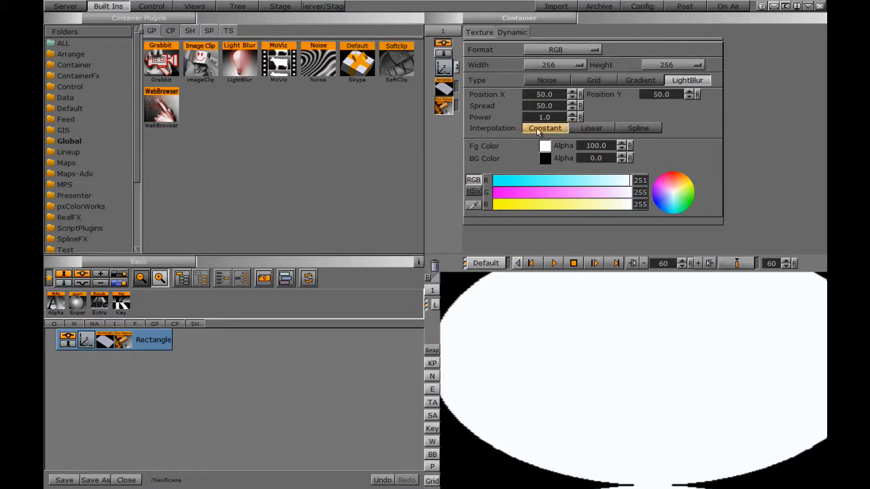
{"action": "left_click", "coordinate": [591, 129]}
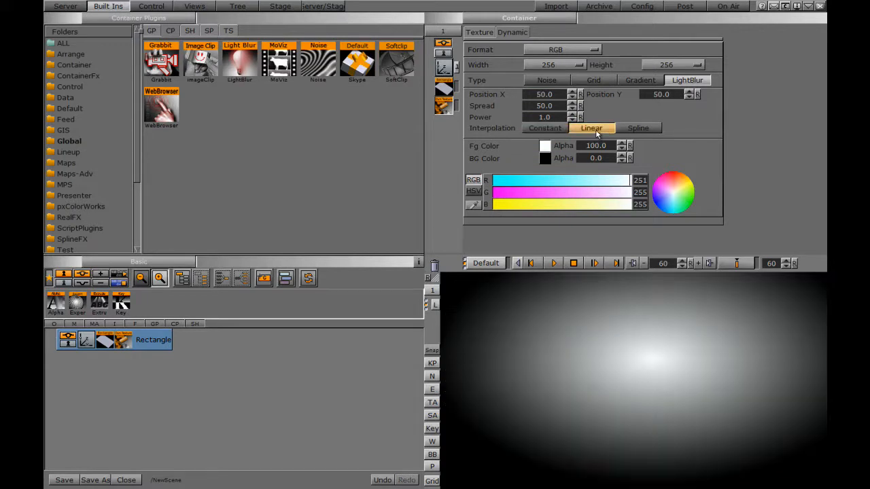
{"action": "left_click", "coordinate": [642, 130]}
{"action": "left_click", "coordinate": [585, 130]}
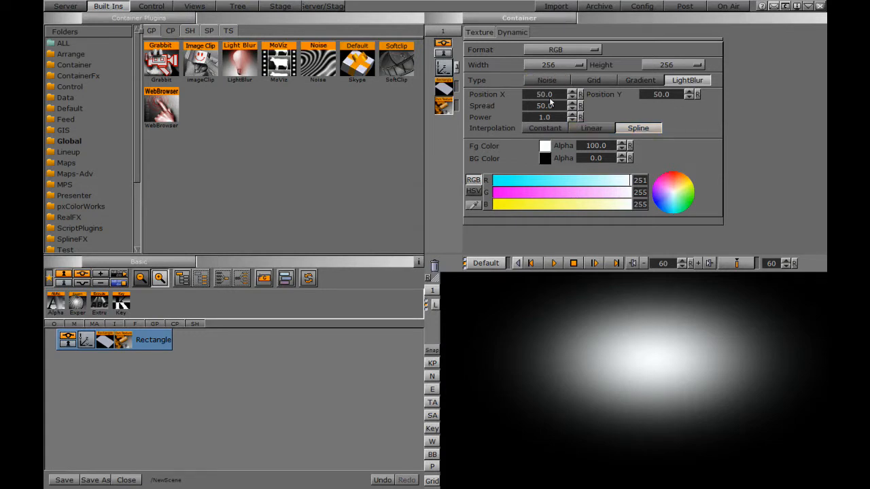
{"action": "left_click_drag", "start_coordinate": [548, 107], "coordinate": [507, 107]}
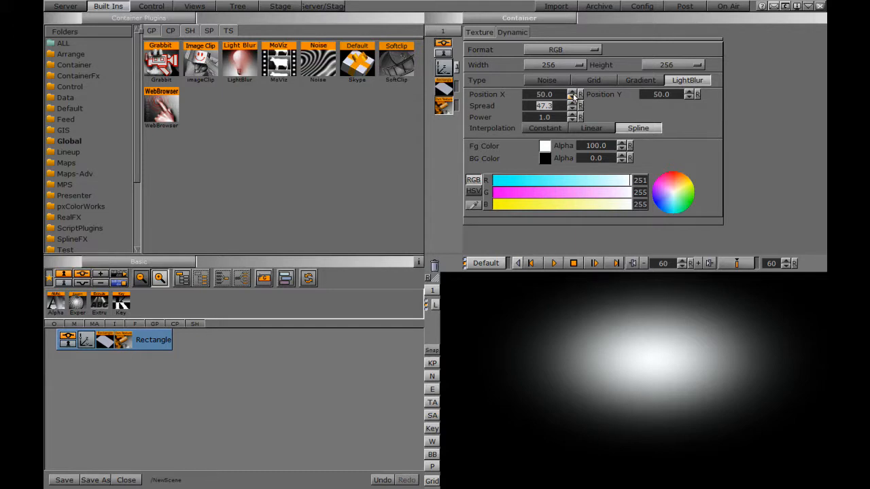
Change the texture type to Grid with width and height 1.0, 16 rows and 20 columns.
{"action": "left_click", "coordinate": [595, 81]}
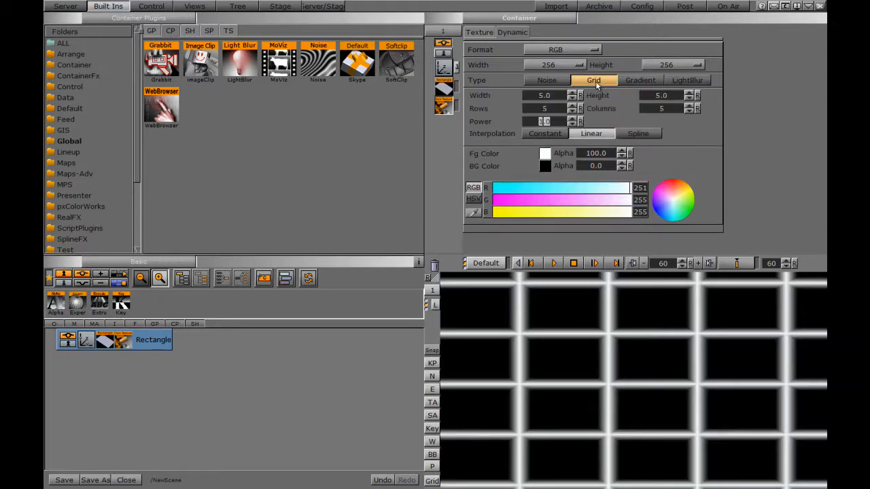
{"action": "left_click_drag", "start_coordinate": [557, 95], "coordinate": [548, 95]}
{"action": "left_click_drag", "start_coordinate": [656, 96], "coordinate": [661, 97]}
{"action": "left_click_drag", "start_coordinate": [542, 111], "coordinate": [541, 111]}
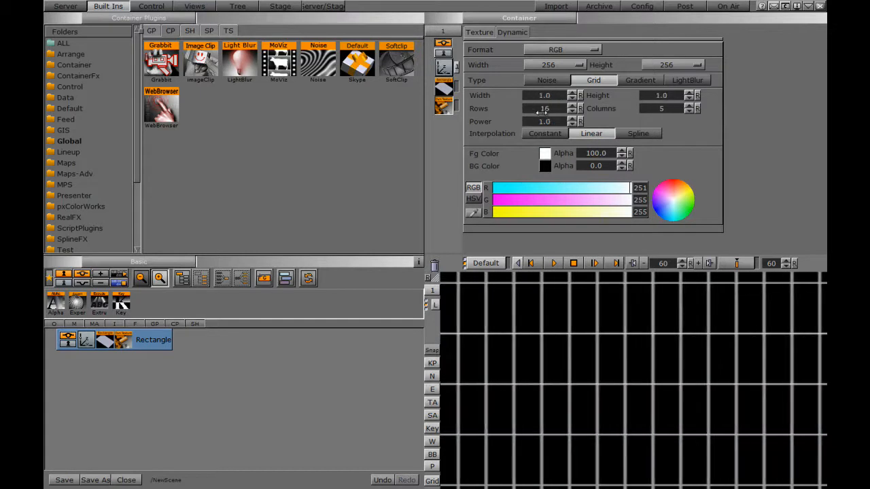
{"action": "left_click_drag", "start_coordinate": [655, 109], "coordinate": [664, 111]}
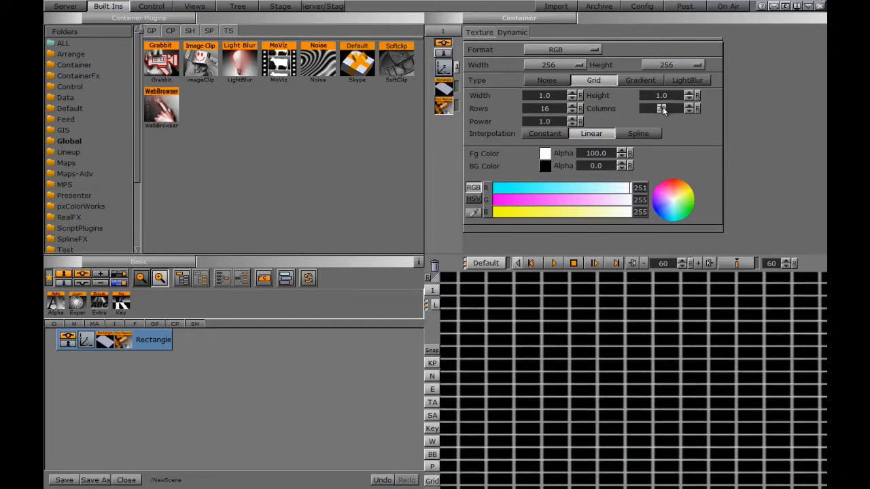
Save a 1920 × 1080 RGB snapshot of the grid output as image GRID in the server's A_GLOBALS folder.
{"action": "left_click", "coordinate": [65, 6]}
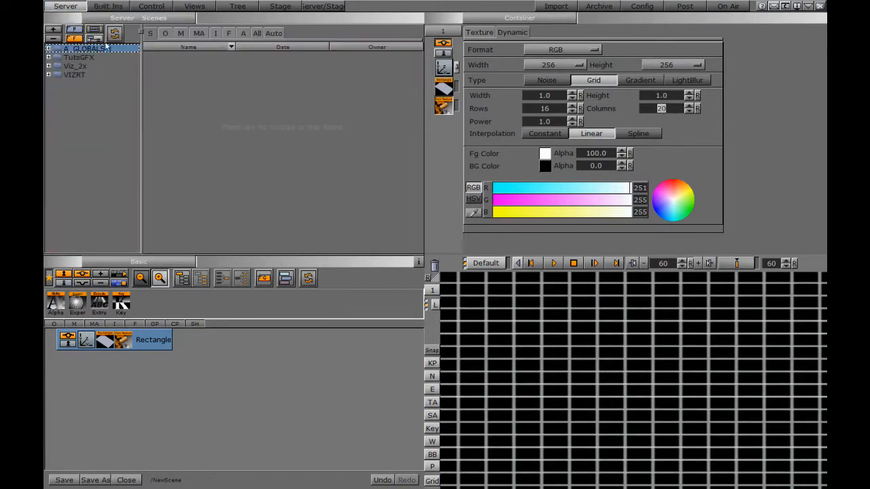
{"action": "left_click", "coordinate": [432, 350]}
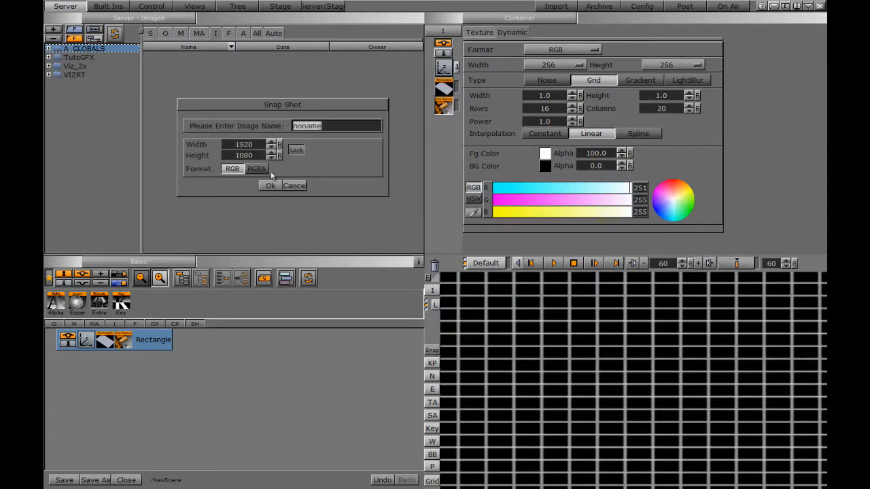
{"action": "type", "text": "GRID"}
{"action": "key", "text": "Return"}
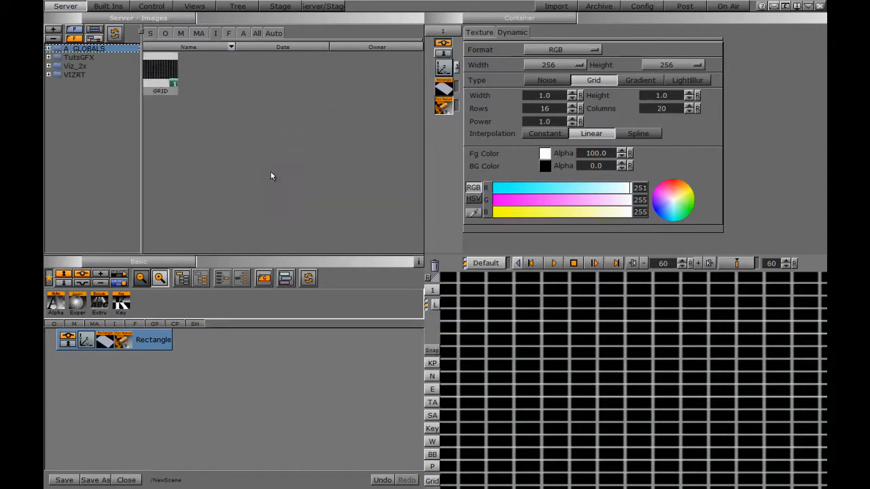
Take the saved GRID image from the A_GLOBALS folder for use in the scene.
{"action": "left_click", "coordinate": [158, 69]}
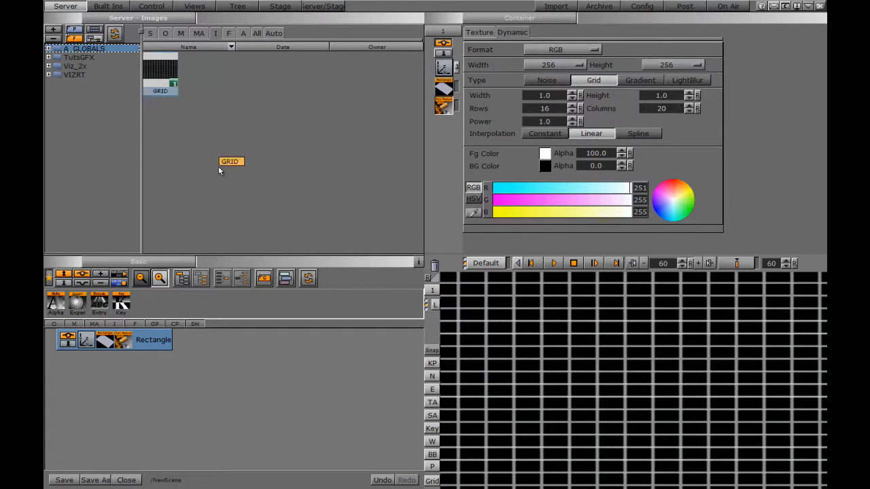